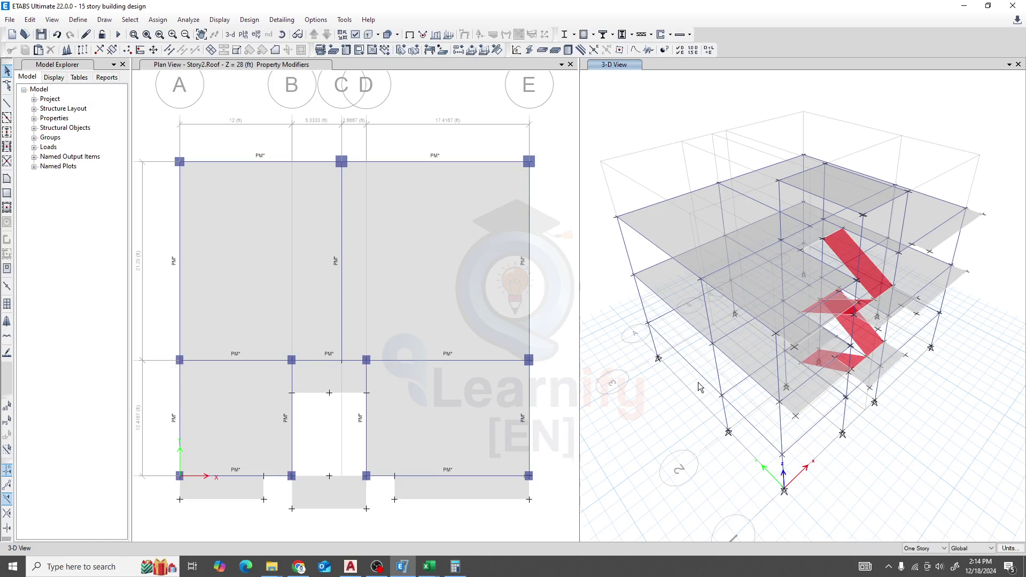
Select the B-3 column on all stories using the All Stories selection mode, then open Assign.
click(728, 420)
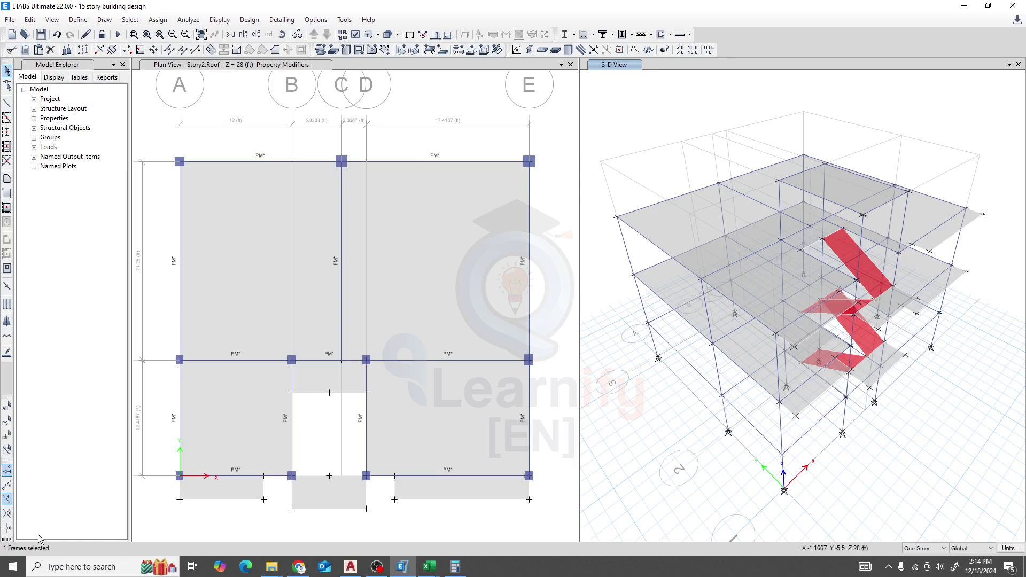
click(727, 418)
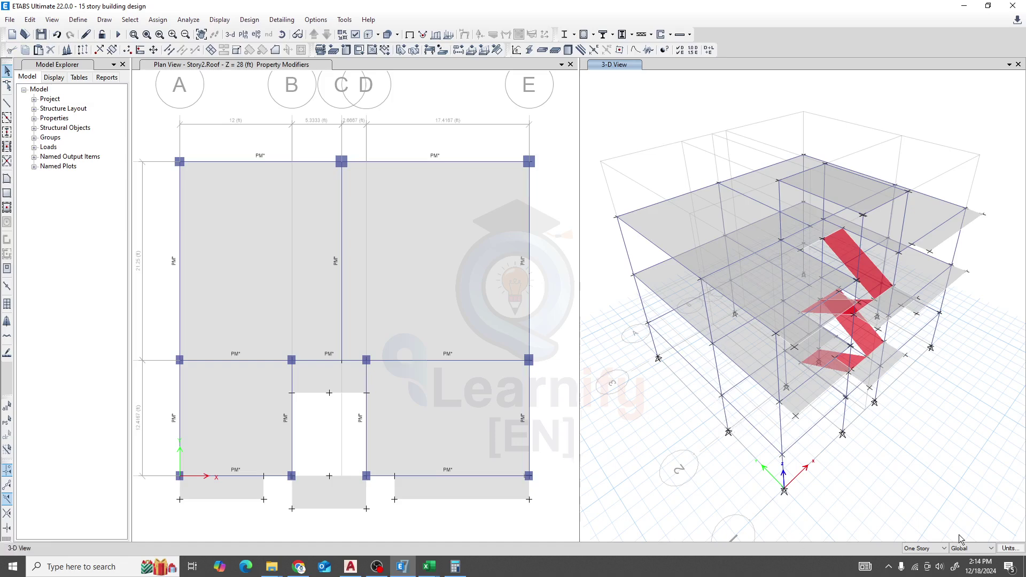
click(940, 549)
click(923, 566)
click(725, 419)
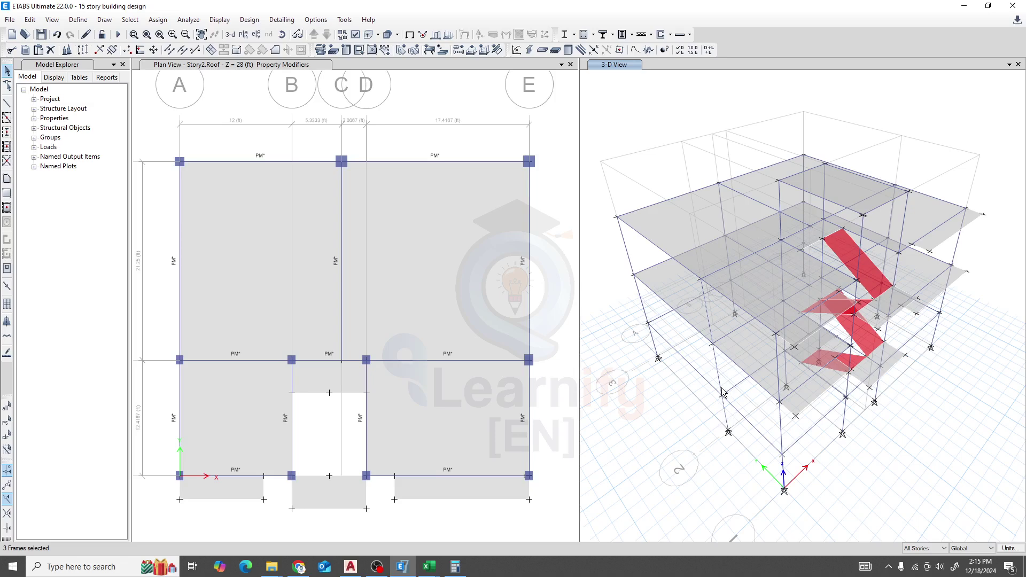
click(157, 20)
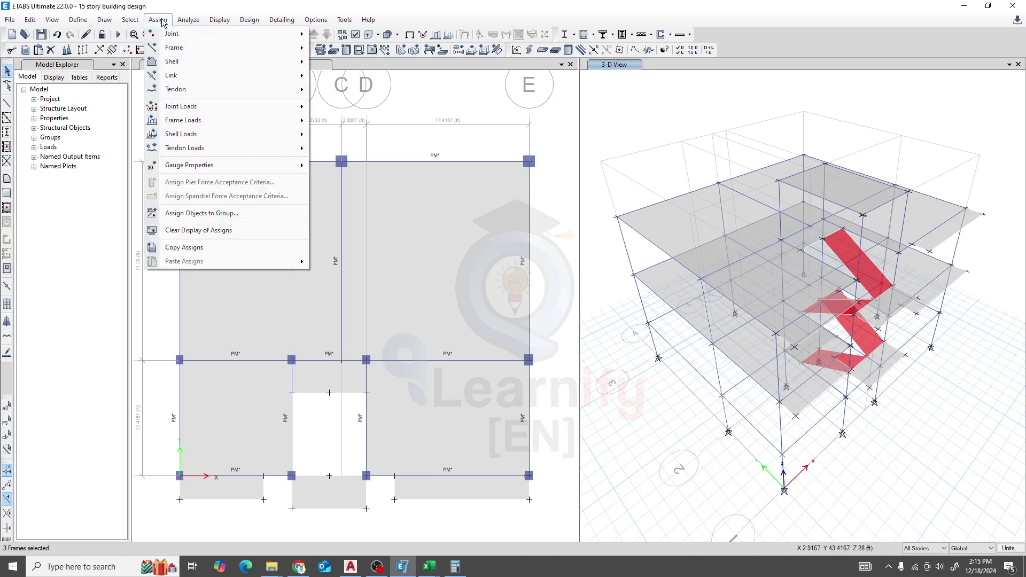
mouse_move(174, 47)
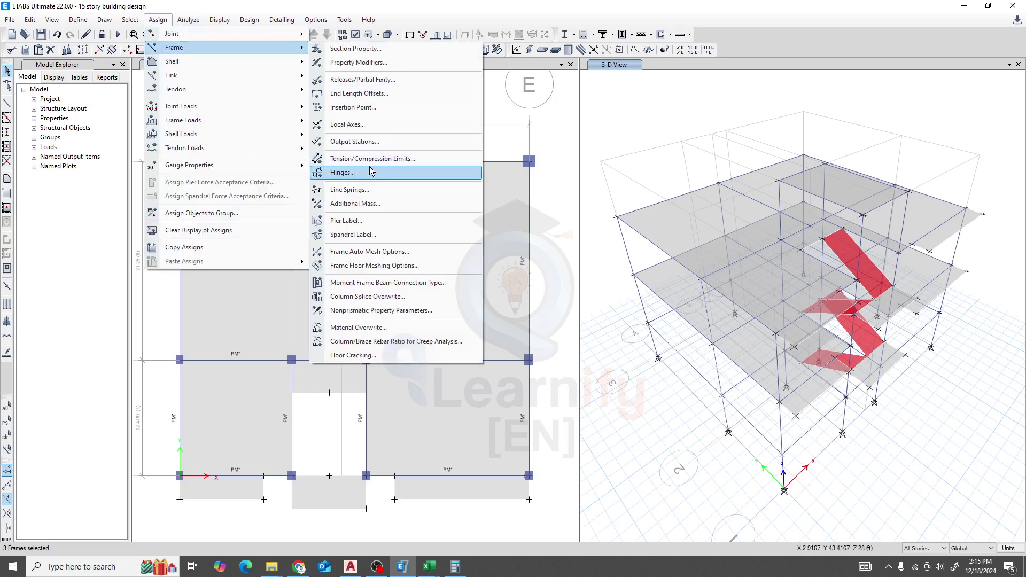
In Frame Local Axes, choose Rotate by Angle with a 90-degree rotation.
click(366, 126)
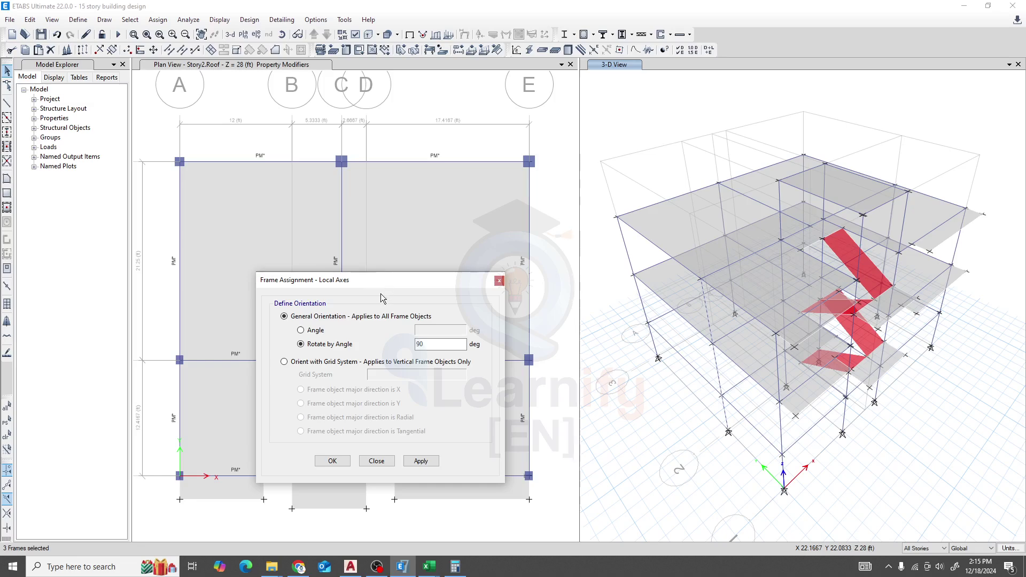
drag(371, 276, 527, 265)
click(451, 312)
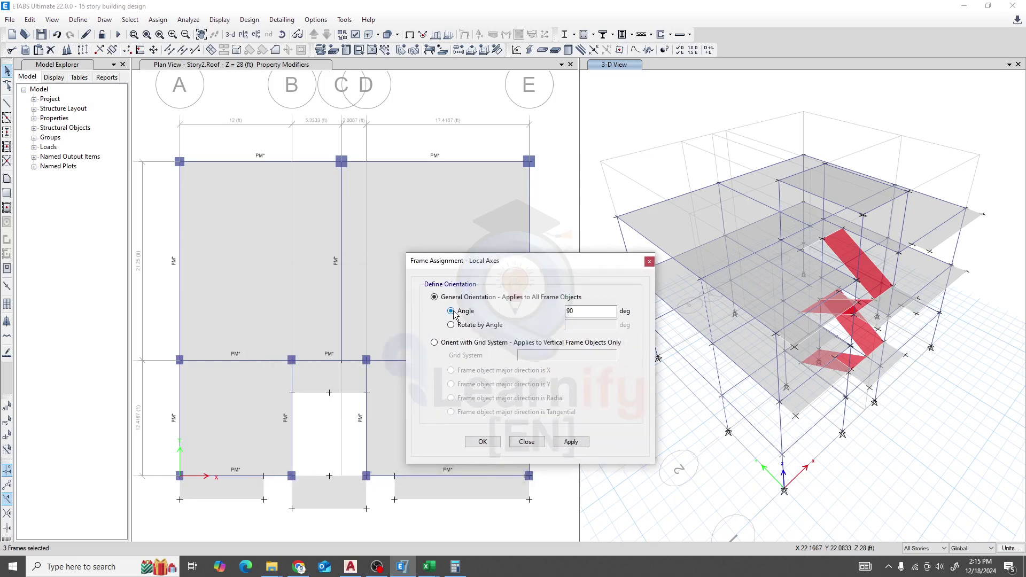
click(451, 325)
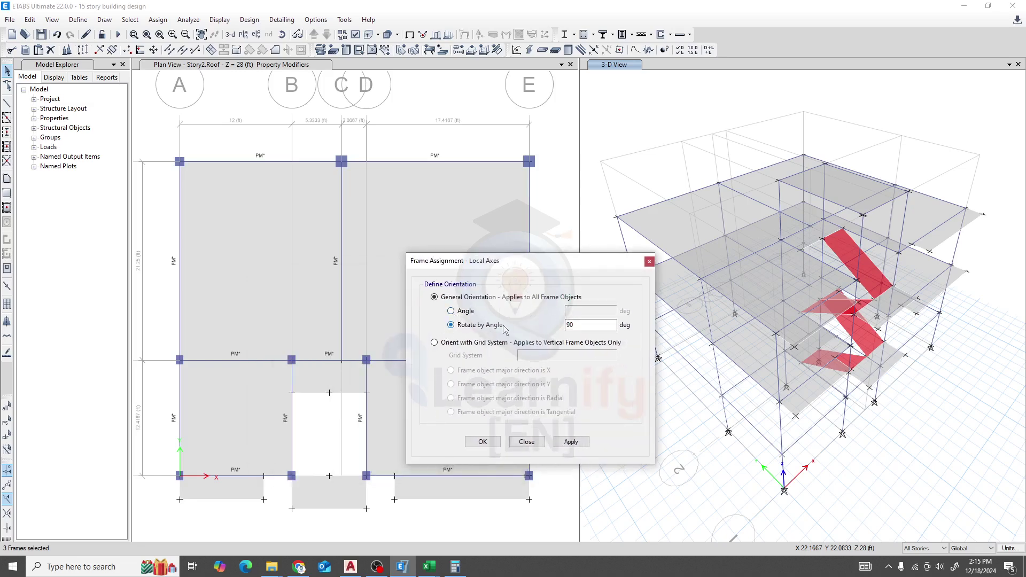
drag(597, 325, 535, 325)
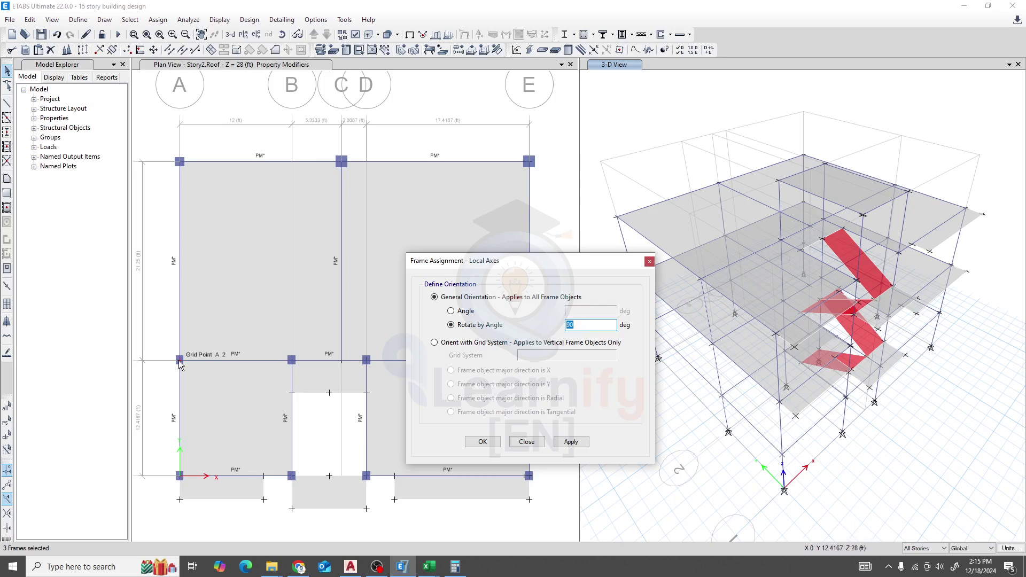
click(594, 325)
Apply the 90-degree rotation to the three columns, close the dialog, and activate the plan view.
click(574, 444)
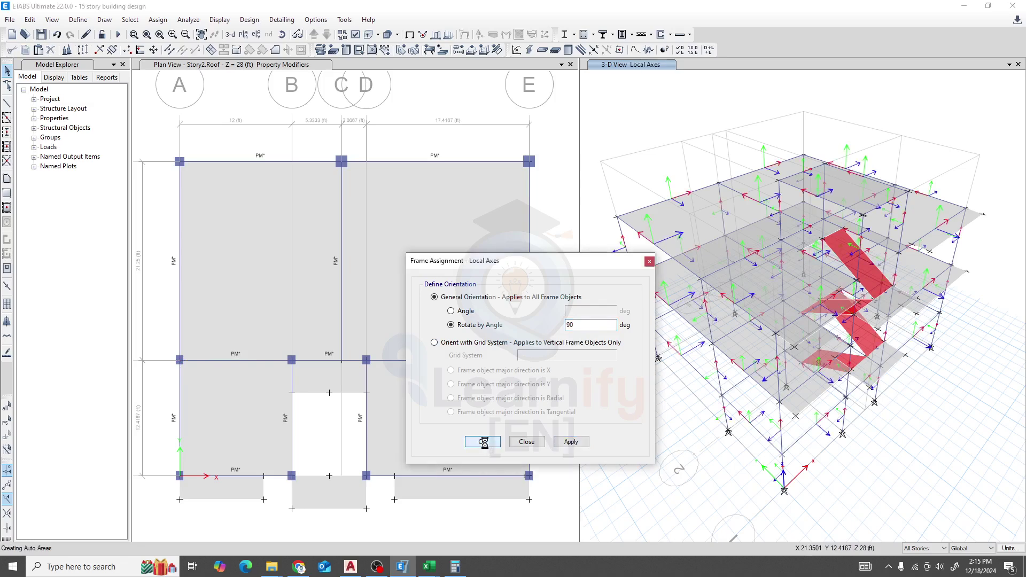
click(482, 444)
click(164, 426)
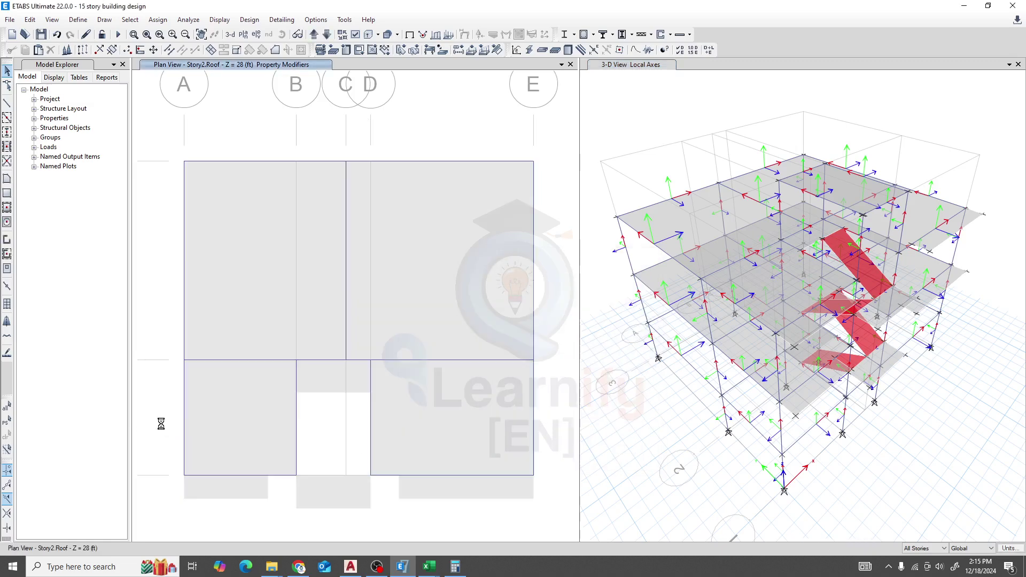
scroll(176, 368, up, 3)
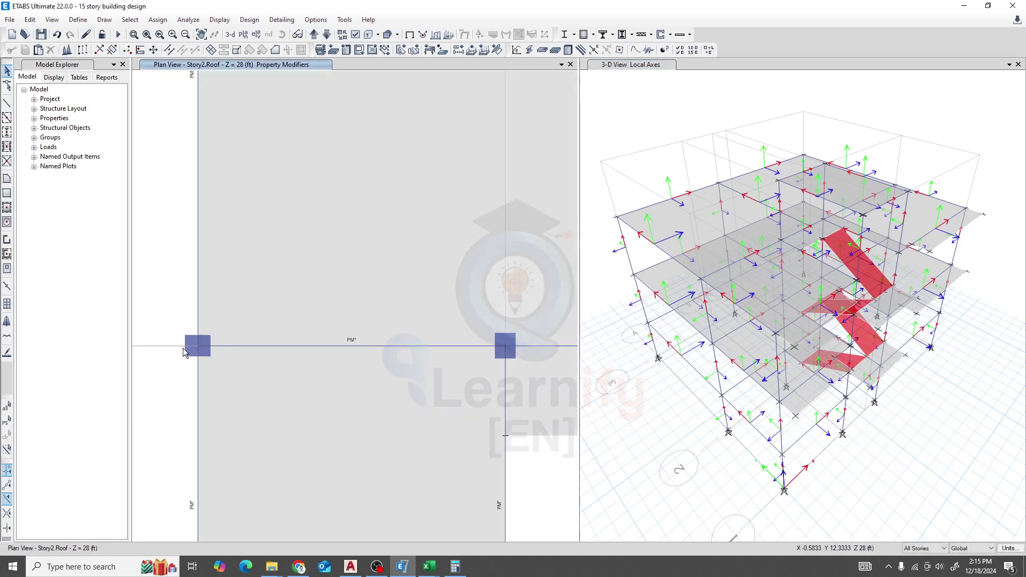
scroll(170, 370, down, 3)
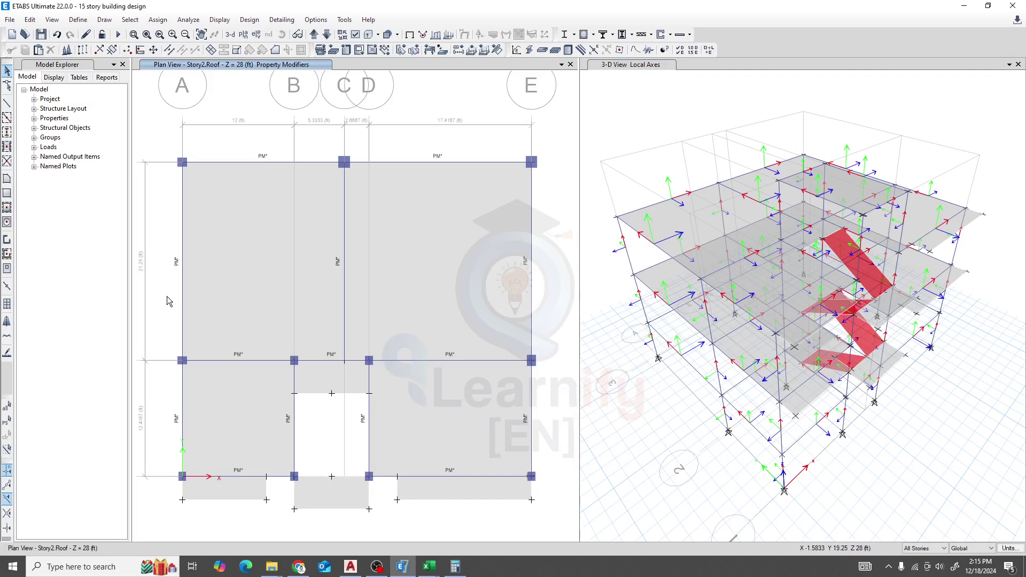